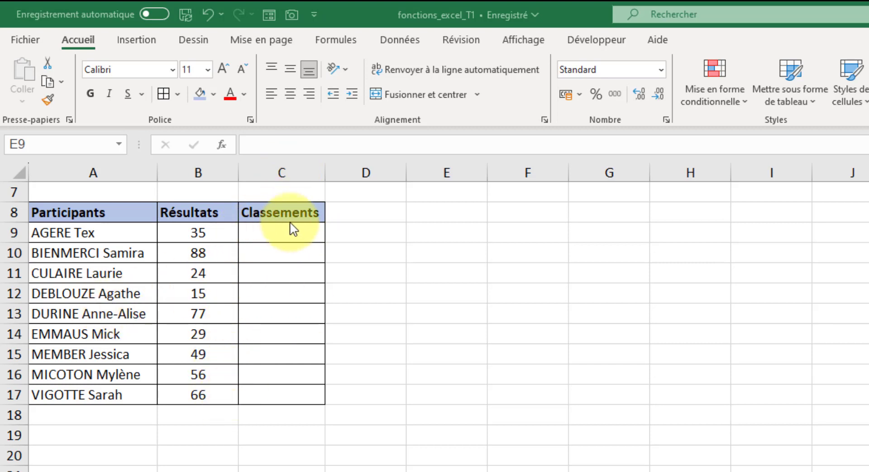
Step: Enter the formula =RANG(B9;$B$9:$B$17) in cell C9 to rank the first participant's result
click(264, 236)
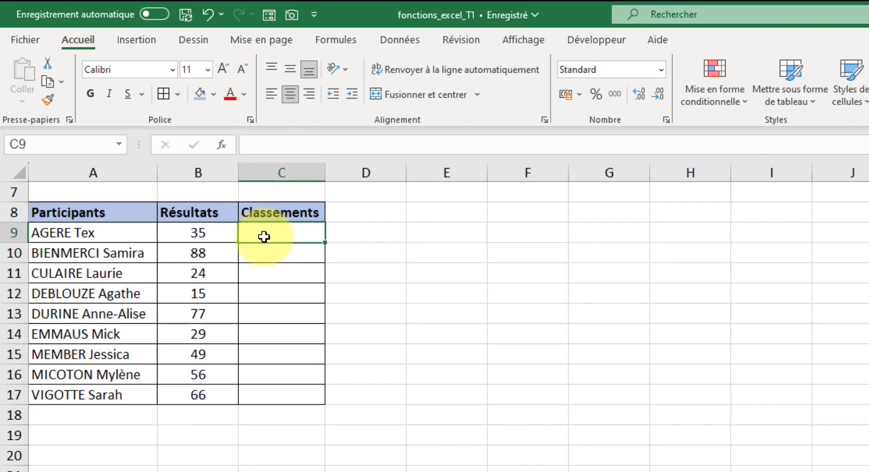
text(=)
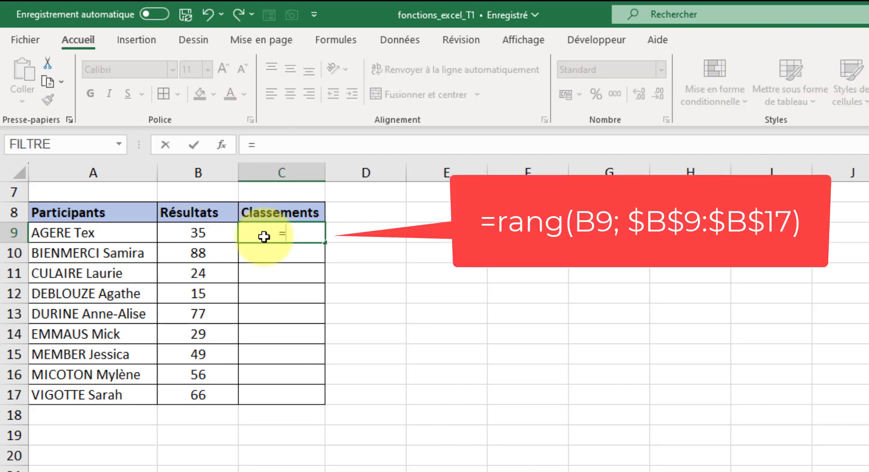
text(rang)
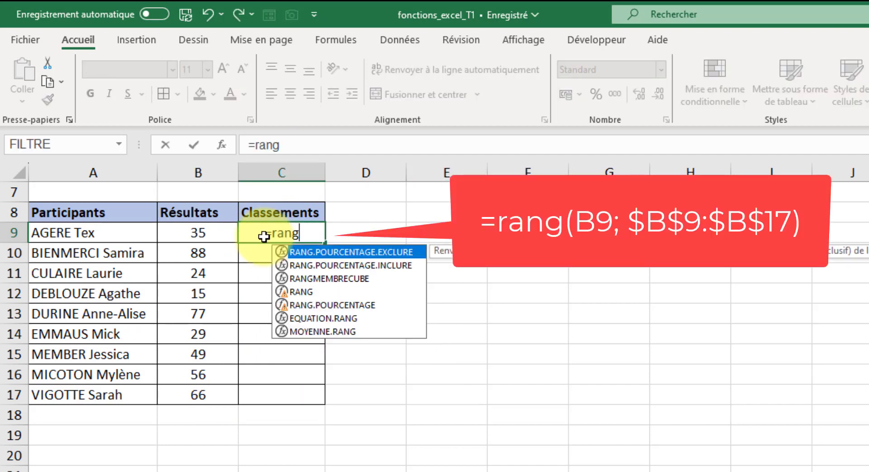
text(()
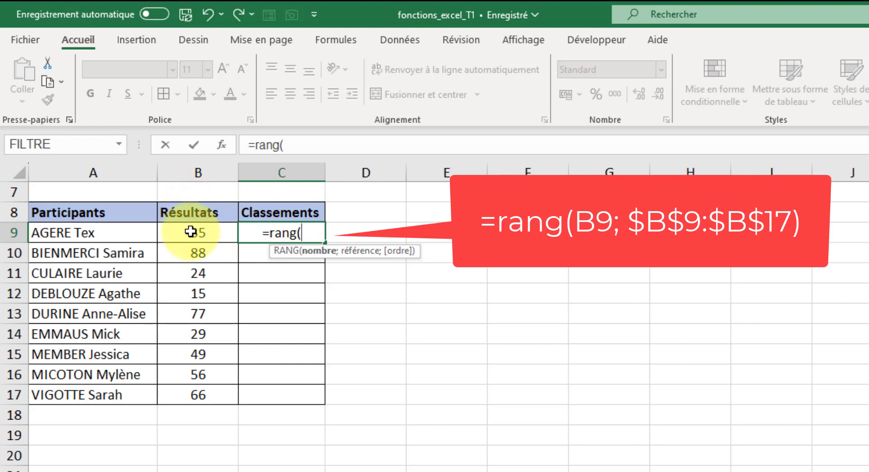
click(211, 232)
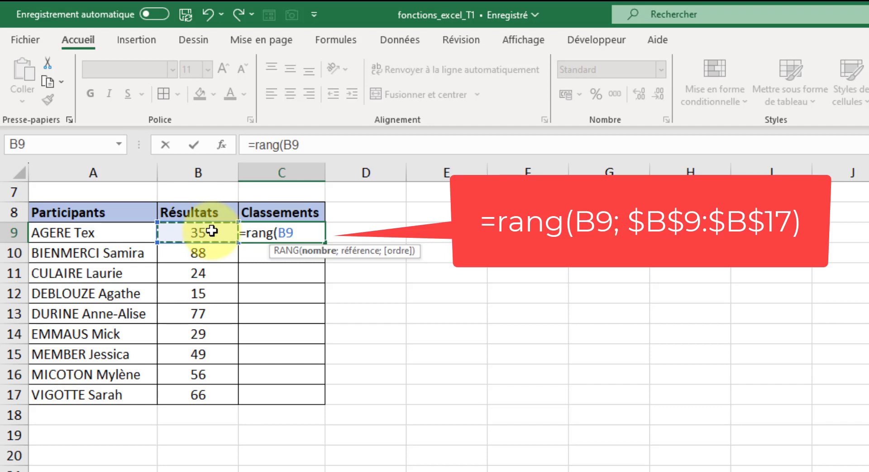
text(;)
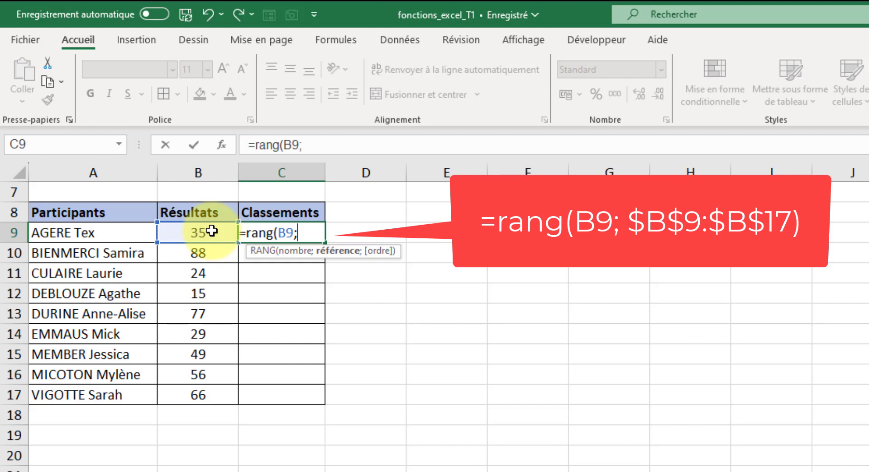
drag(211, 232, 198, 395)
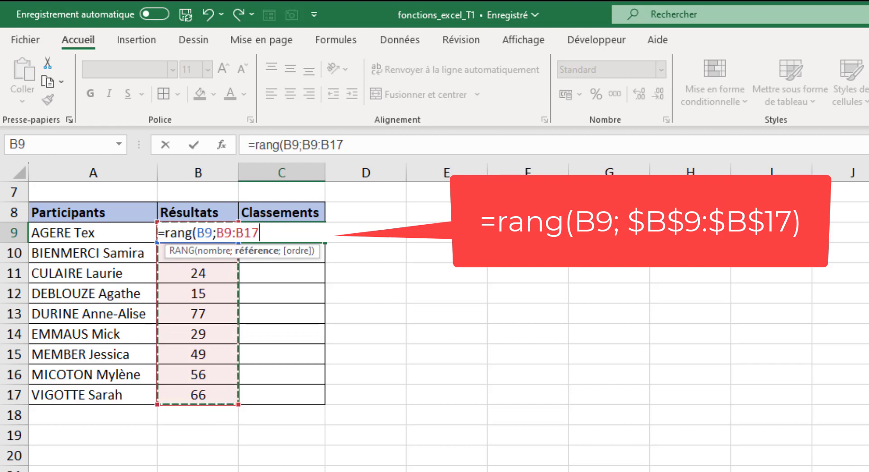
key(F4)
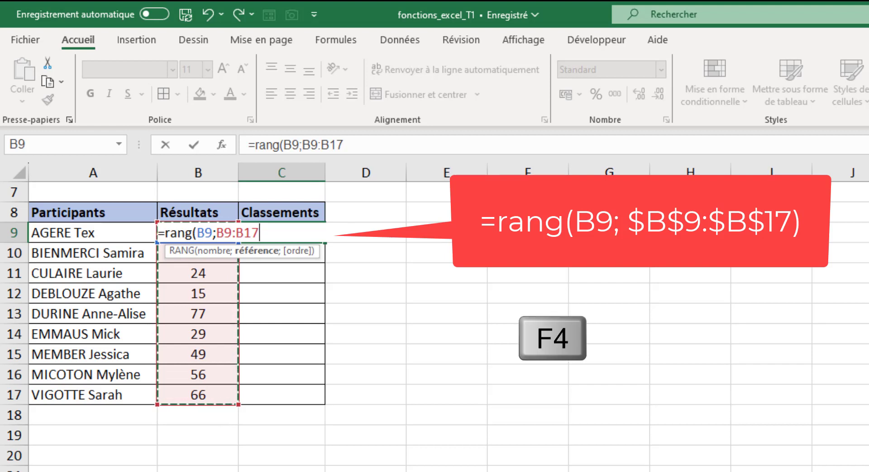
key(F4)
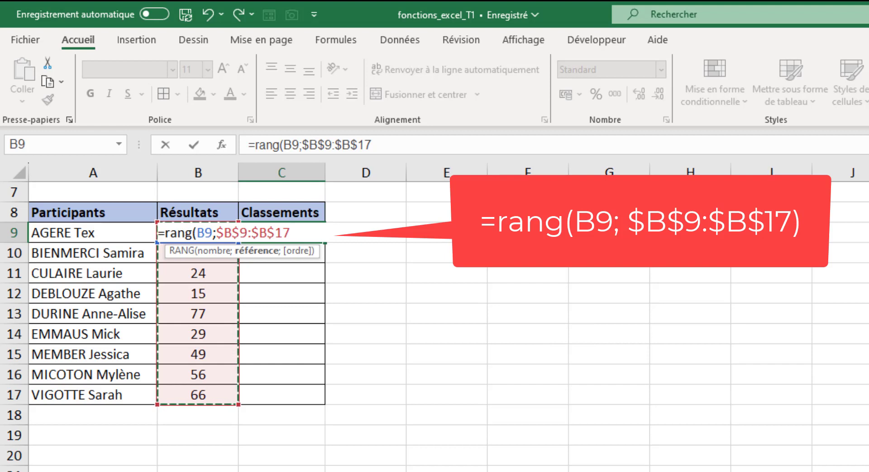
text())
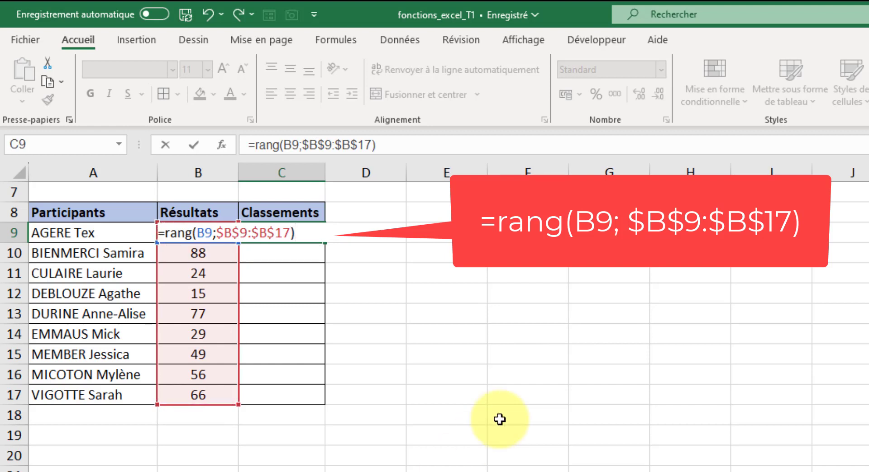
click(195, 146)
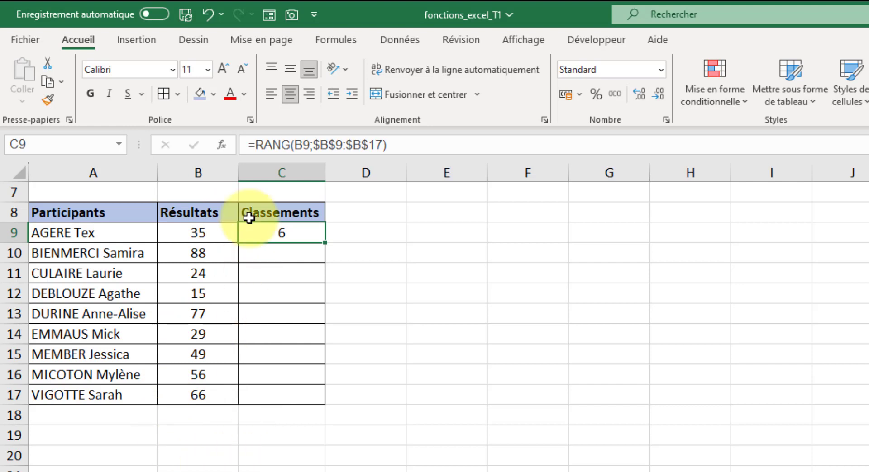
Step: Fill the RANG formula from C9 down to C17 so that every participant is ranked
click(326, 248)
drag(325, 248, 310, 287)
click(305, 235)
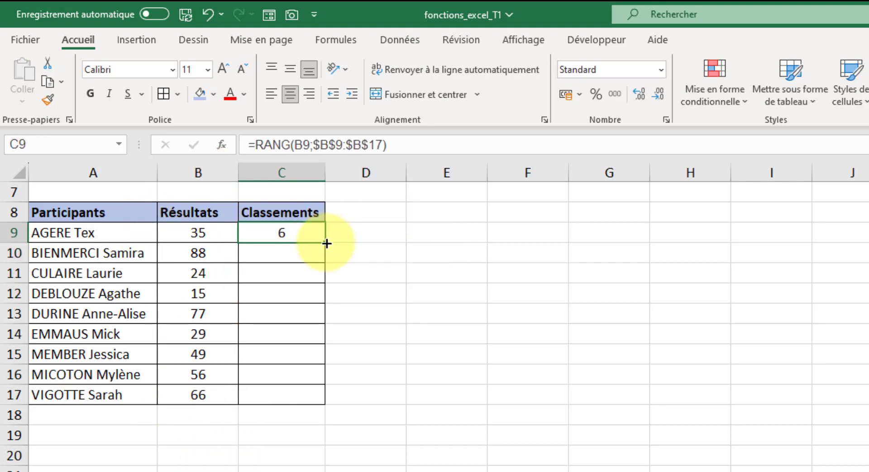
drag(326, 243, 307, 403)
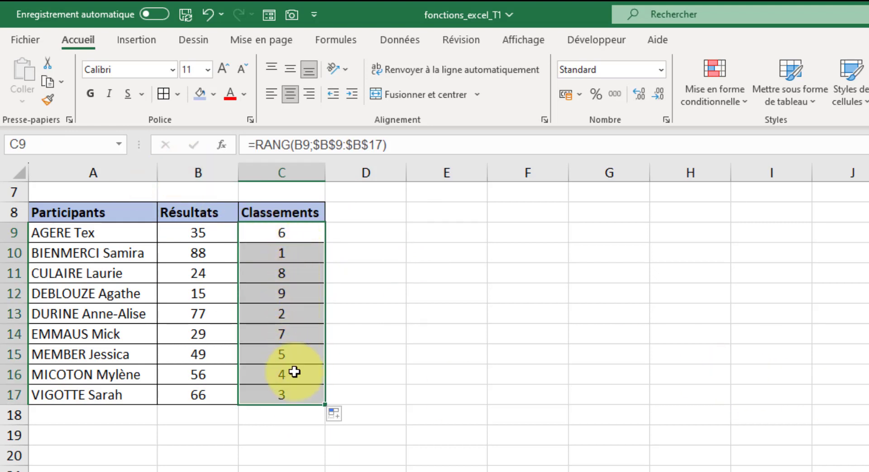
click(445, 333)
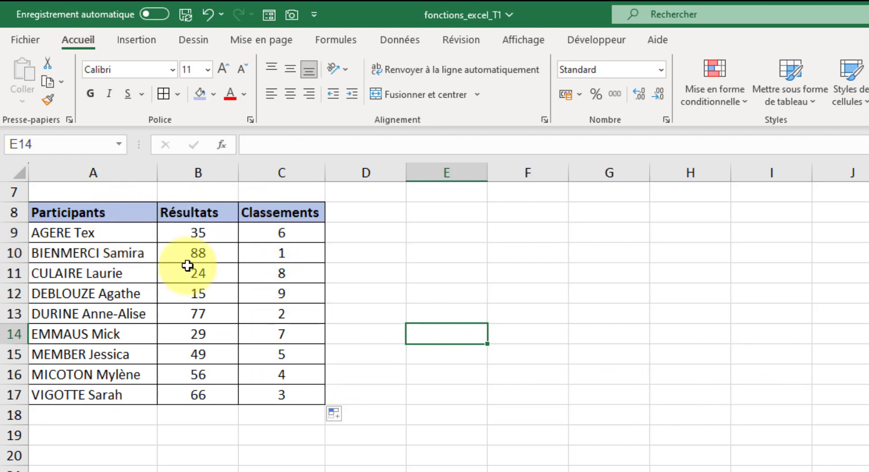
Step: Sort the participants table by the Classements column from smallest to largest
click(292, 248)
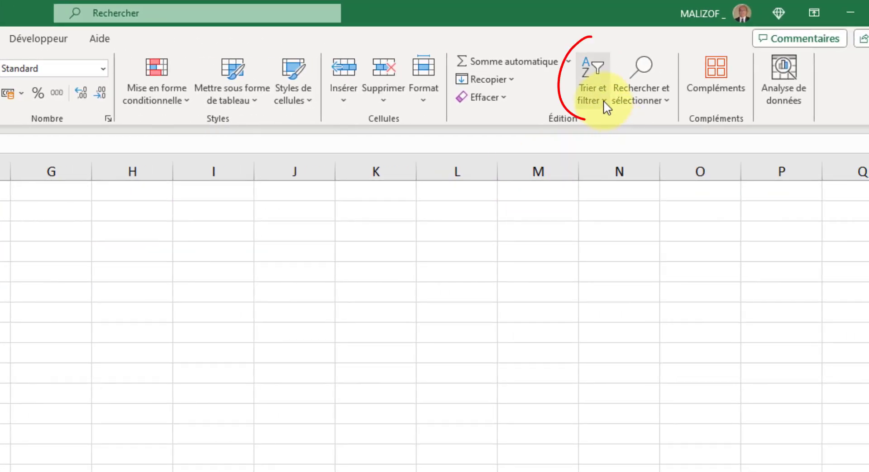
click(603, 102)
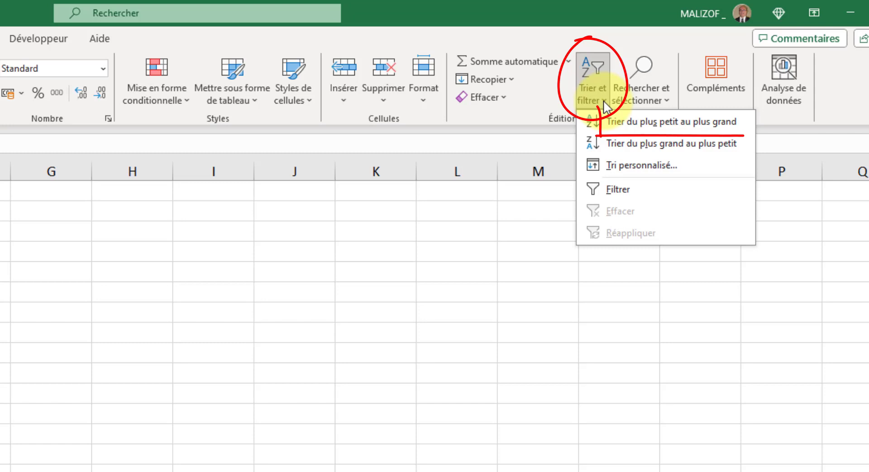
click(687, 121)
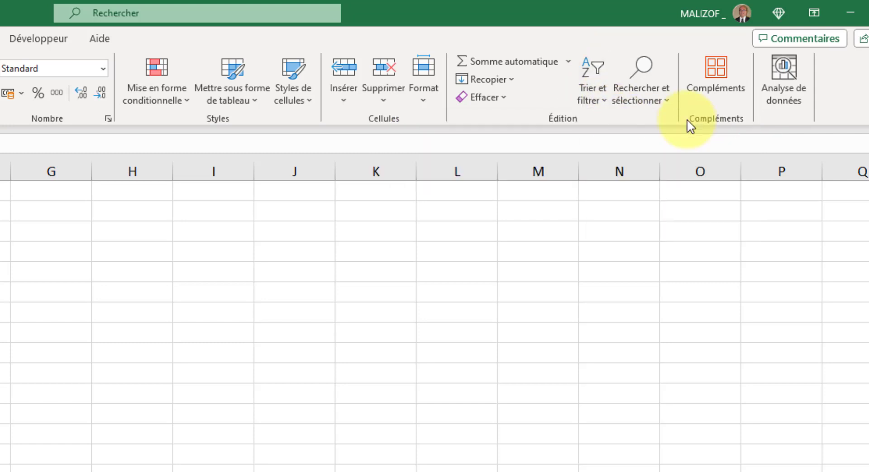
click(286, 235)
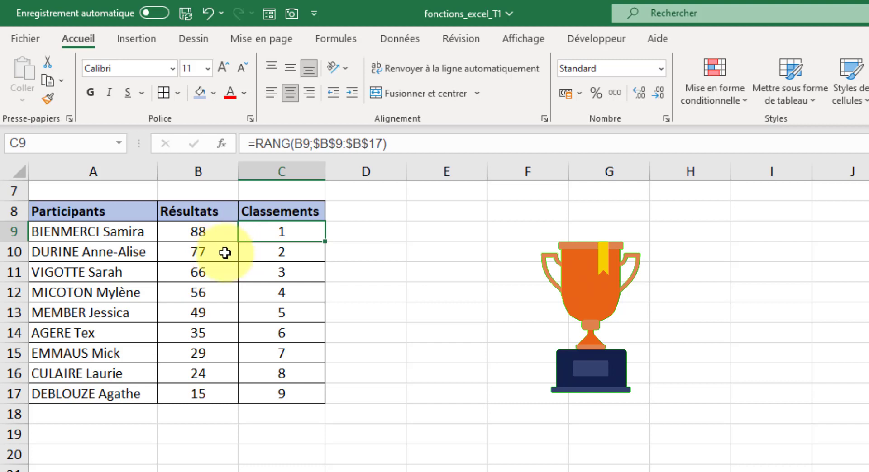
click(297, 394)
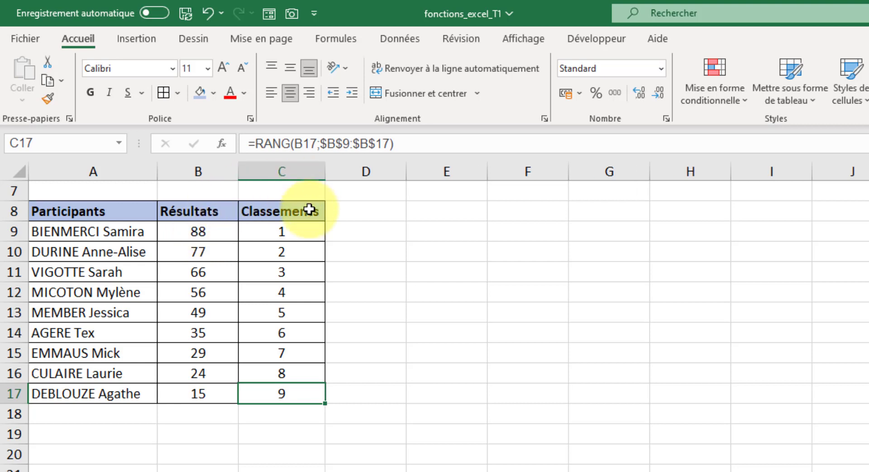
Step: Add the ascending order argument 1 to the formula in C9, making it =RANG(B9;$B$9:$B$17;1), and fill it down to C17
click(296, 230)
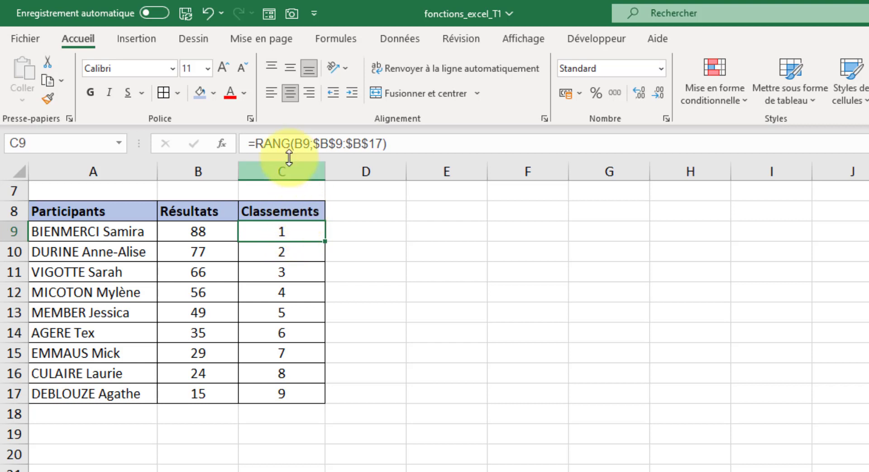
click(382, 145)
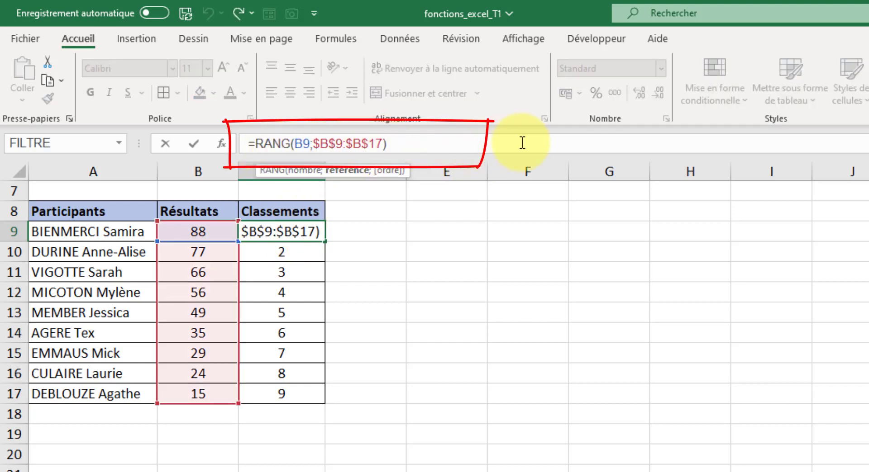
text(;)
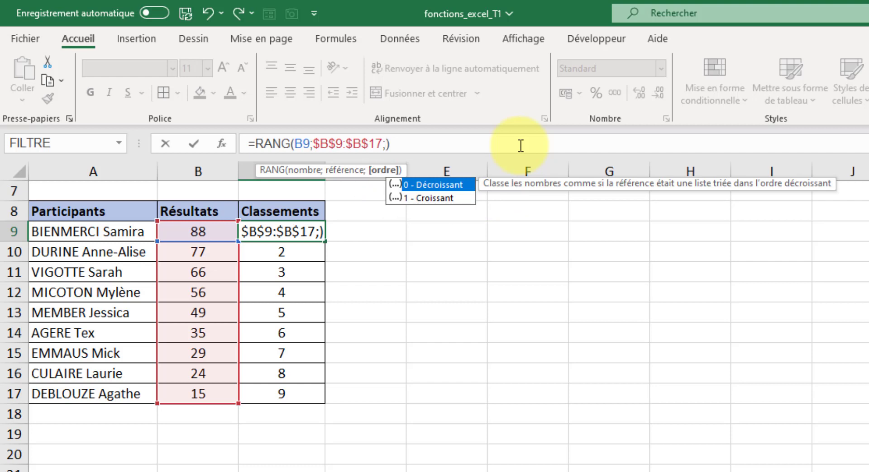
text(1)
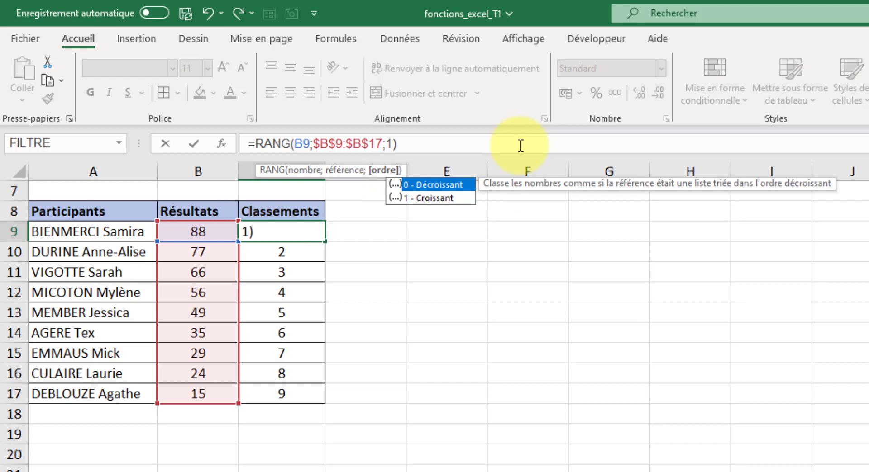
click(196, 146)
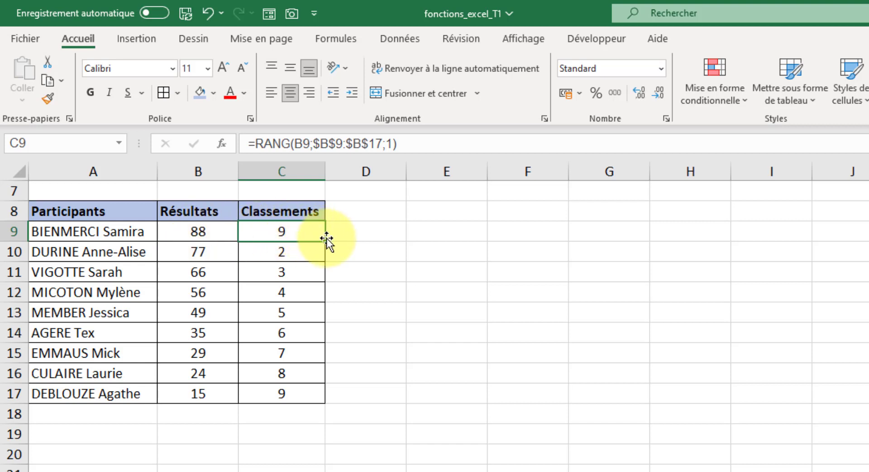
drag(325, 255, 304, 398)
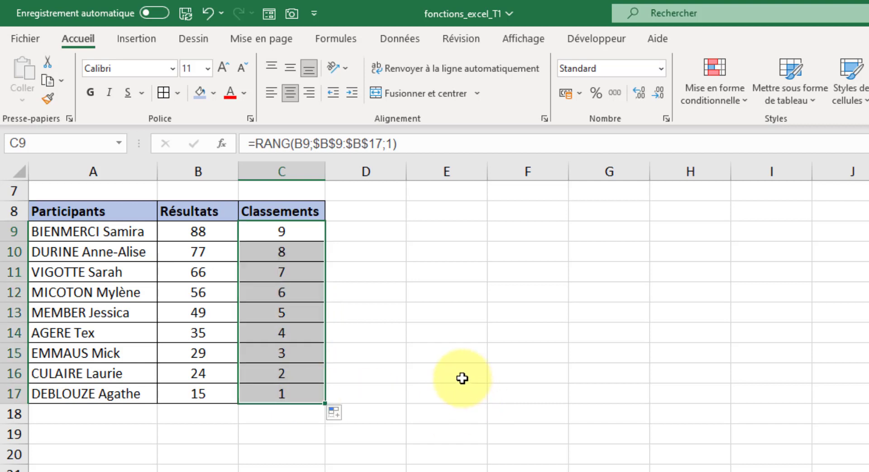
click(462, 378)
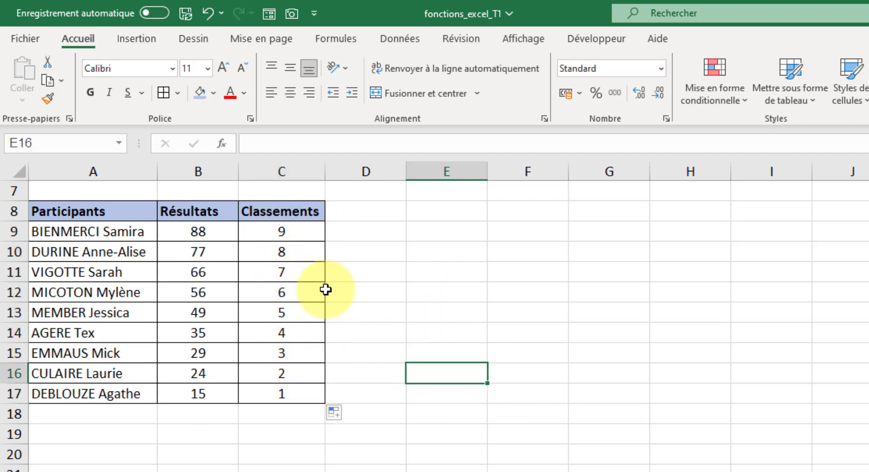
Step: Re-sort the table by the recalculated Classements values, from smallest to largest
click(299, 291)
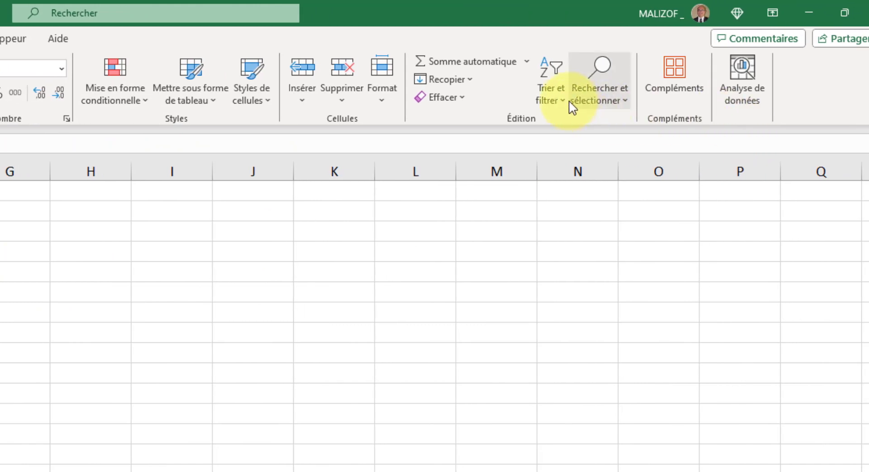
click(566, 105)
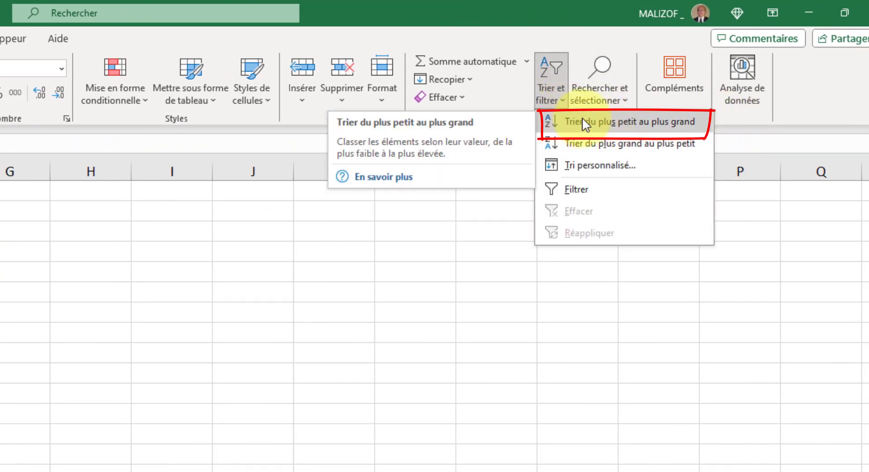
click(618, 121)
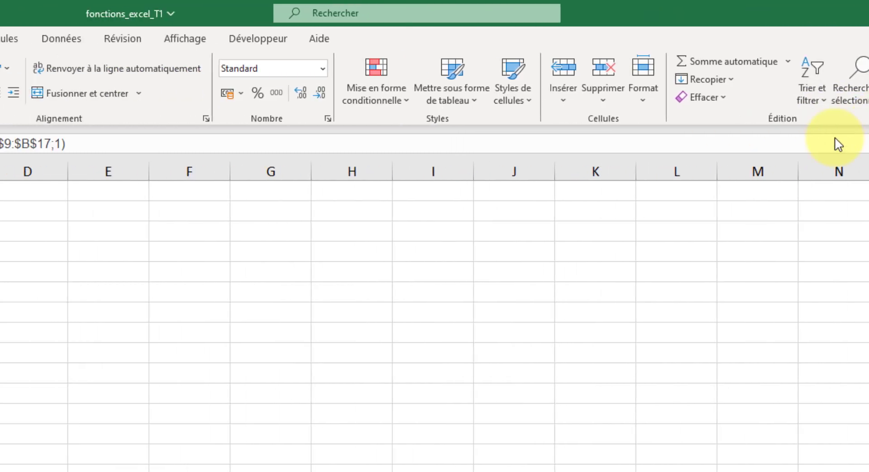
click(334, 232)
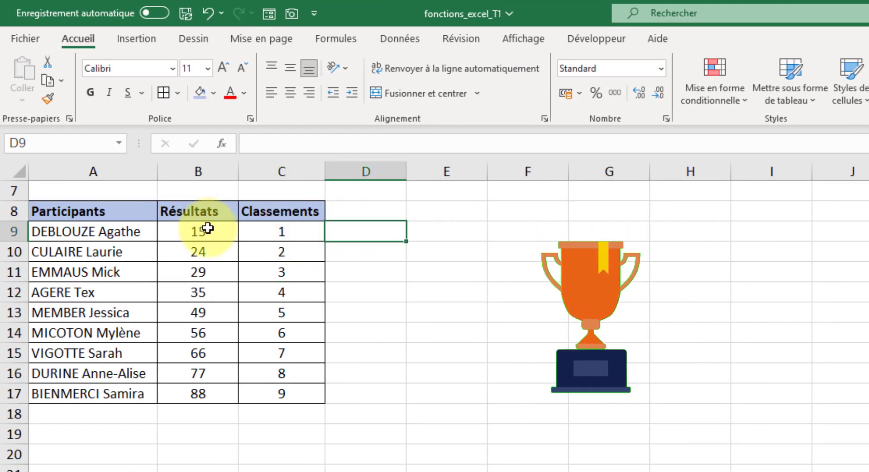